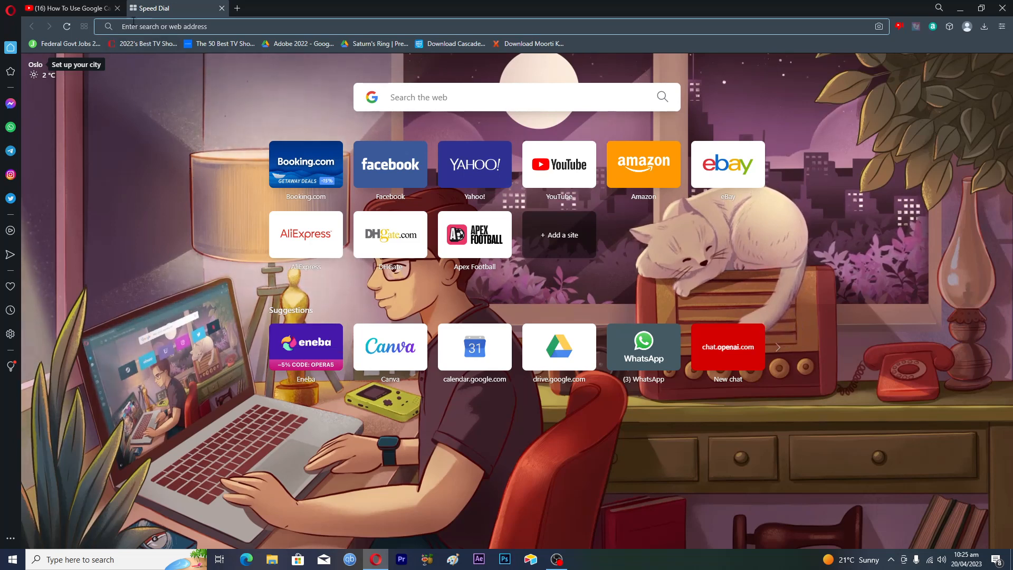
Step: Close the YouTube tab and search the web for "google calender" to open the Google Calendar site
click(117, 8)
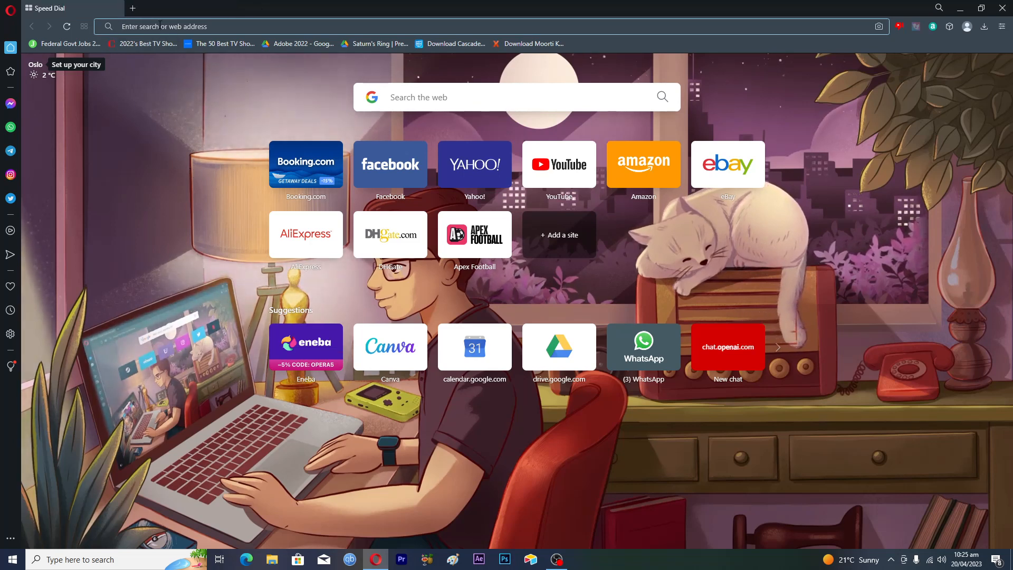
text(google)
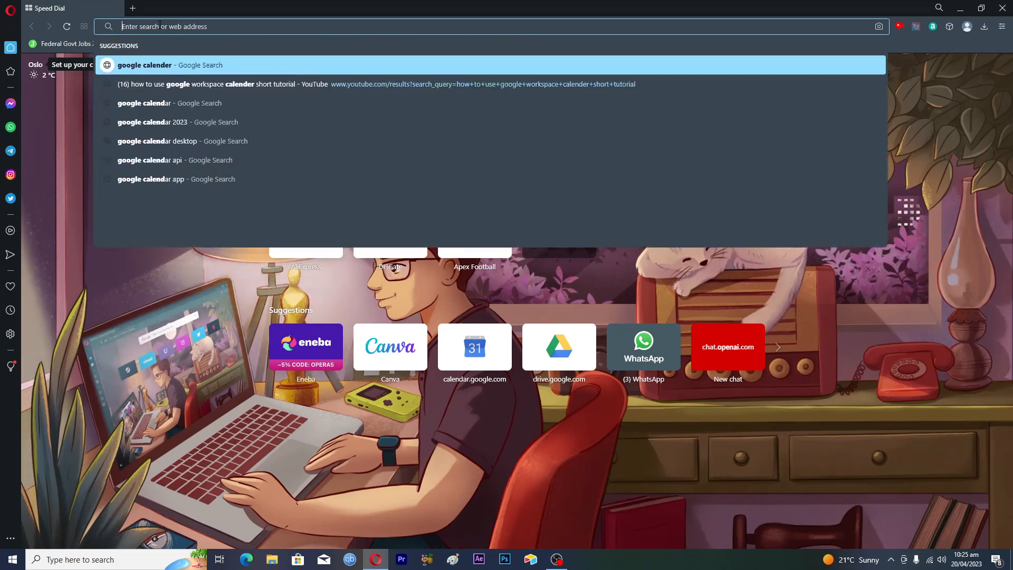
text( calend)
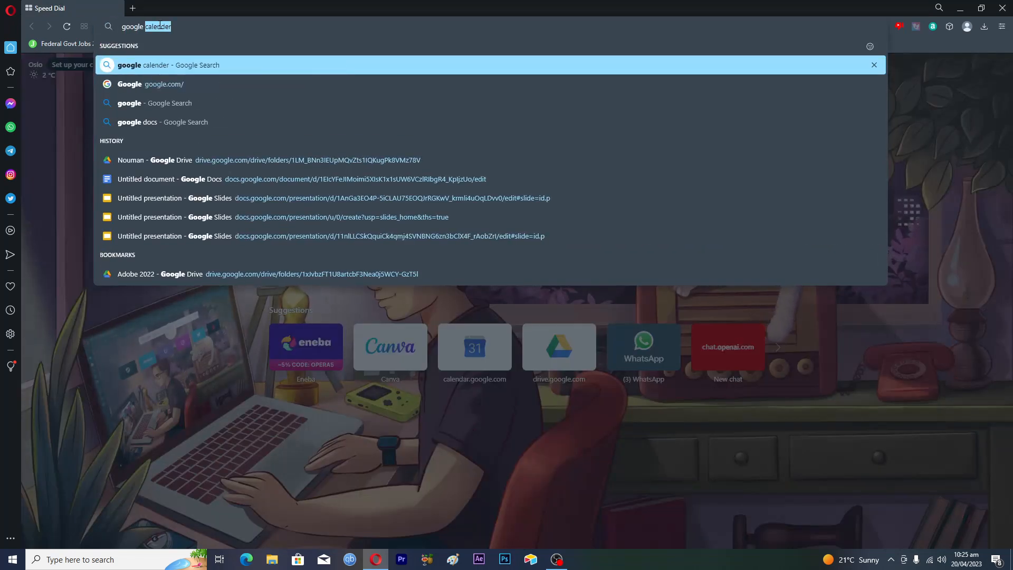
text(er)
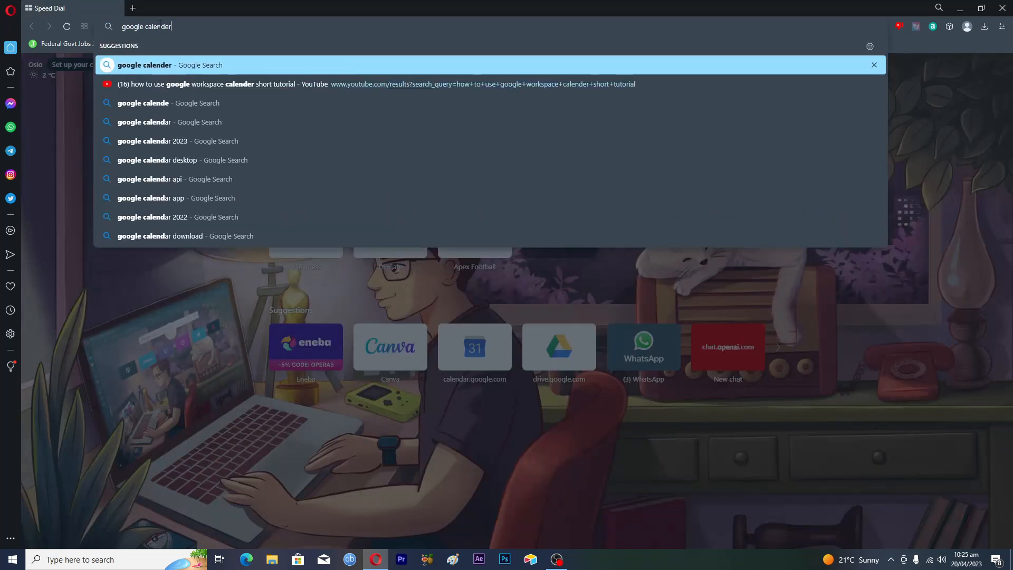
key(Return)
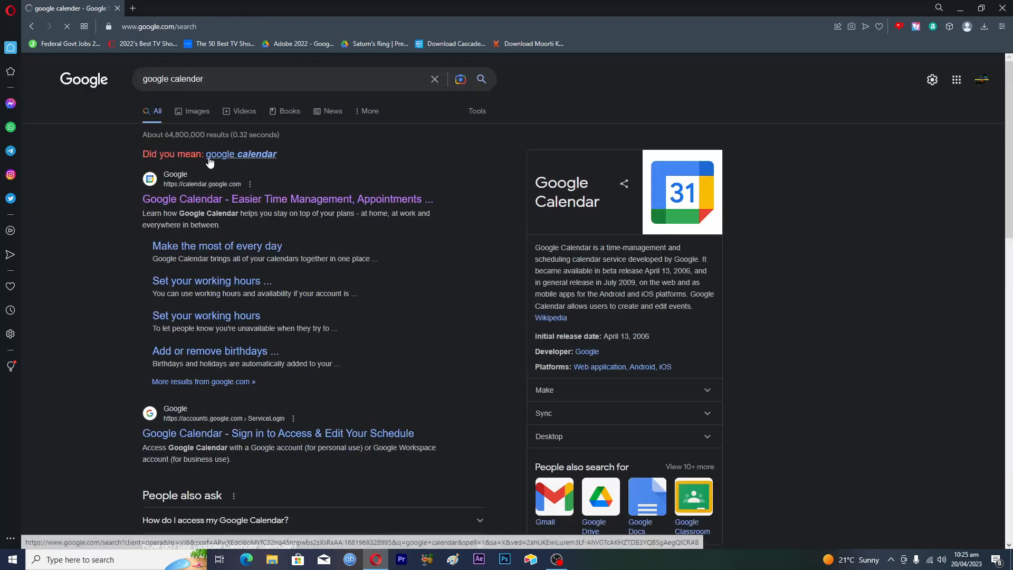
click(204, 201)
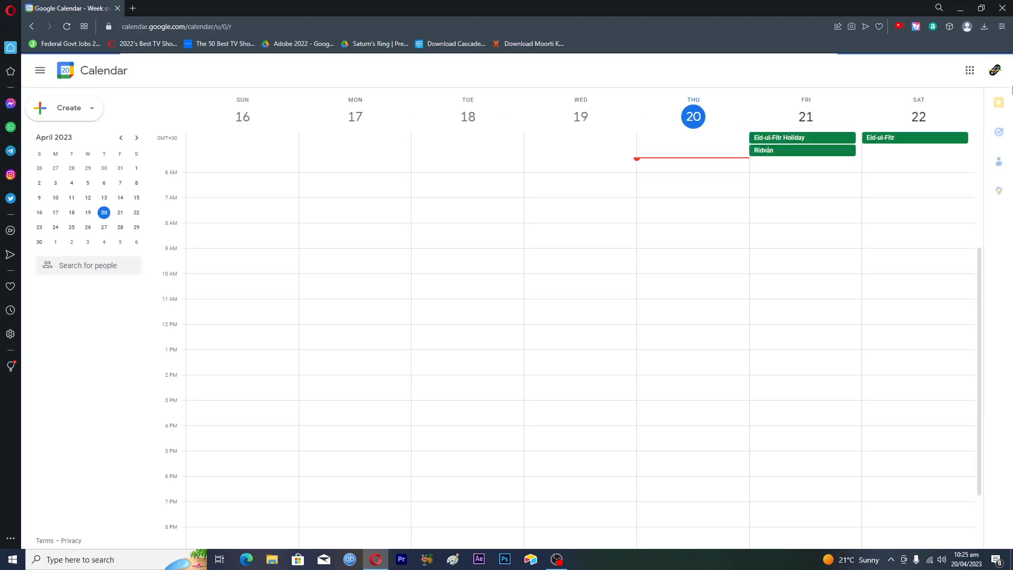
Step: Look at the list of signed-in Google accounts and close it
click(995, 71)
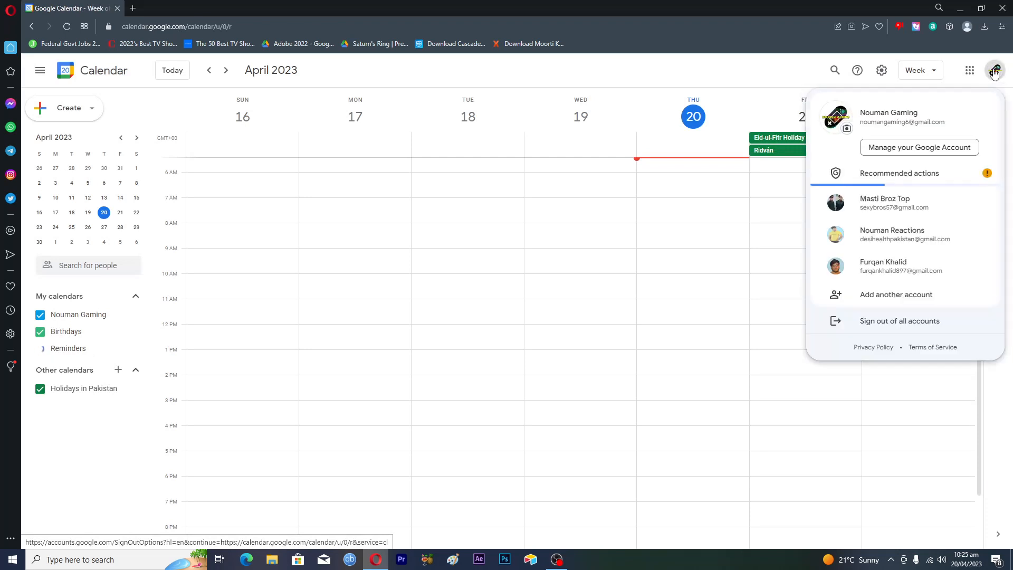
click(995, 71)
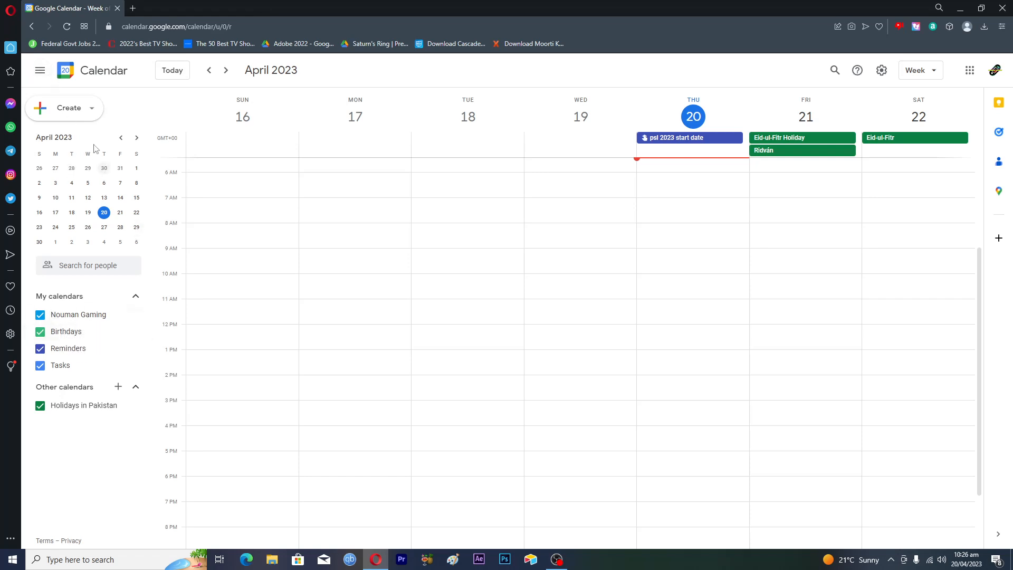
Step: Collapse and expand the calendar's main sidebar a few times, leaving it expanded
click(40, 76)
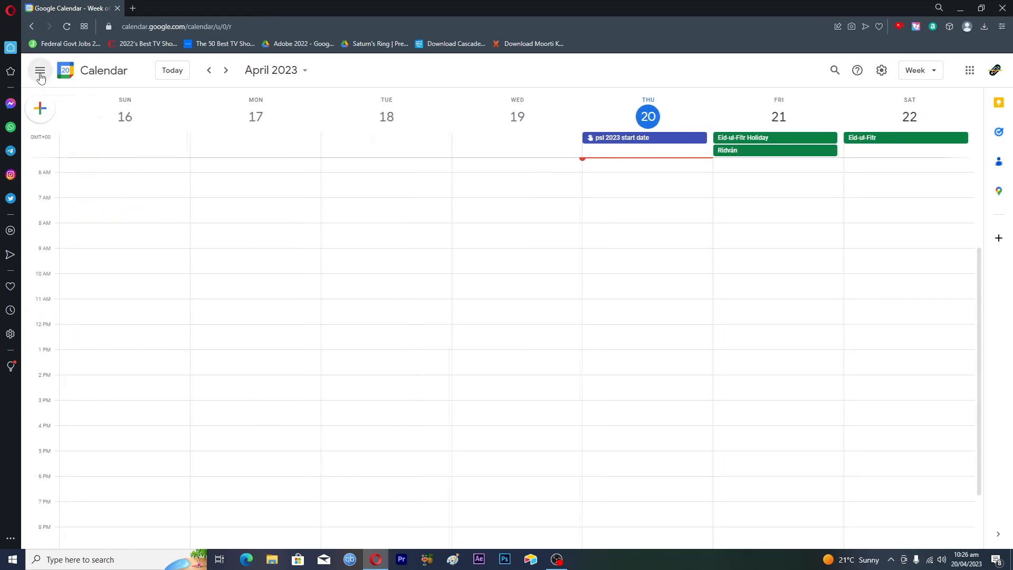
click(40, 76)
click(40, 76)
click(39, 76)
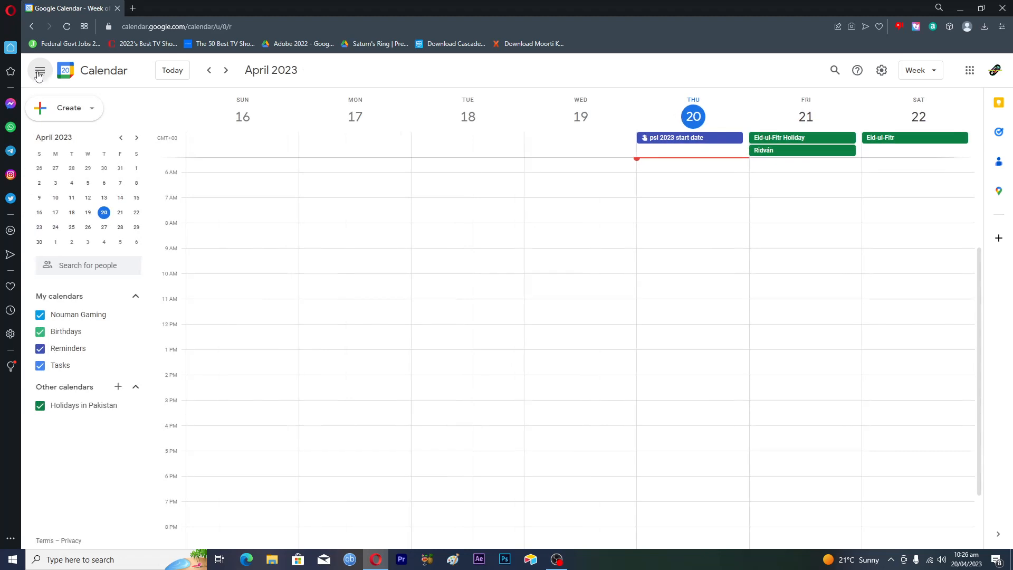
click(39, 76)
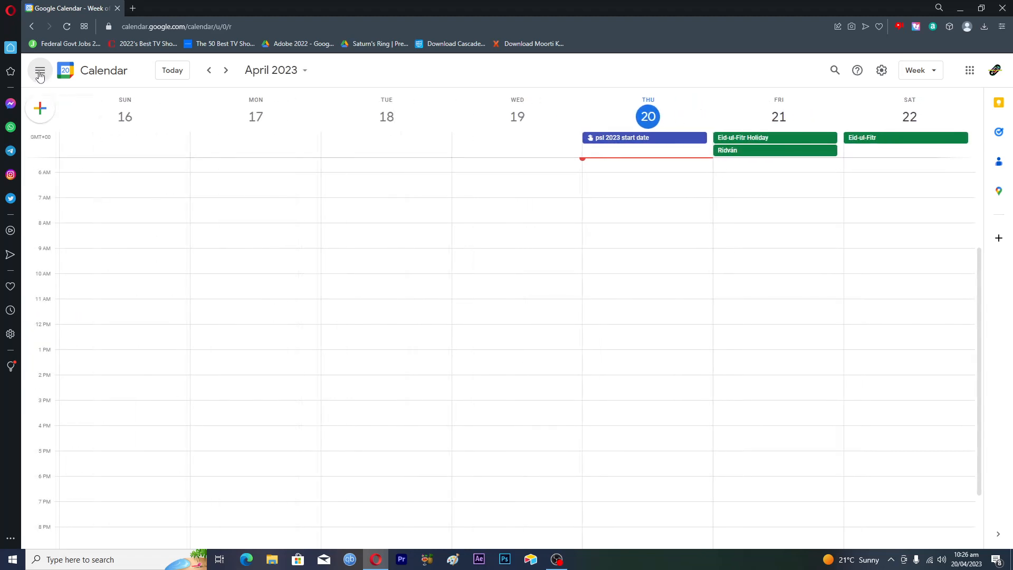
click(39, 76)
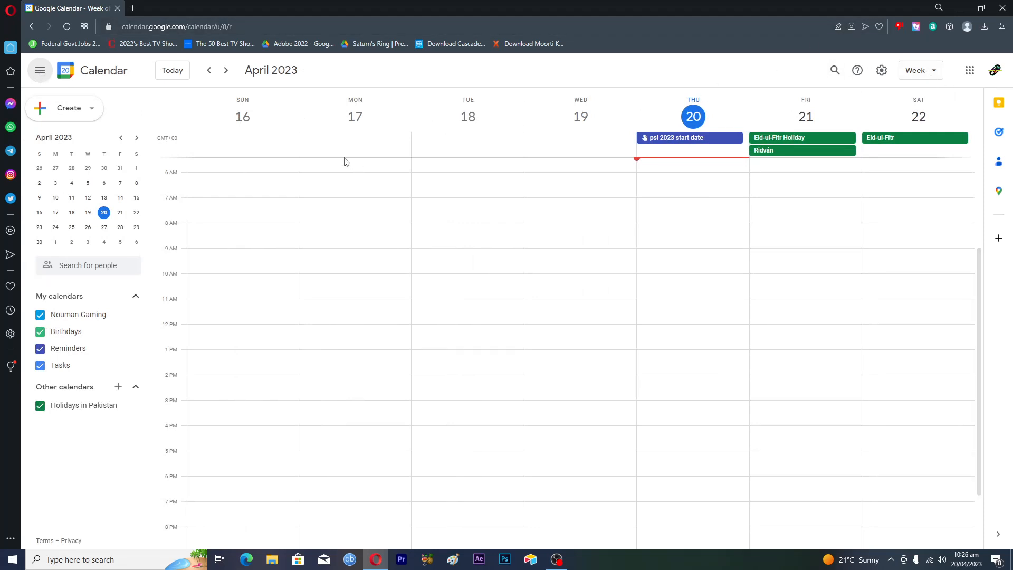
Step: Show the calendar in Day view and look through the hours of April 20, 2023
click(921, 74)
click(842, 97)
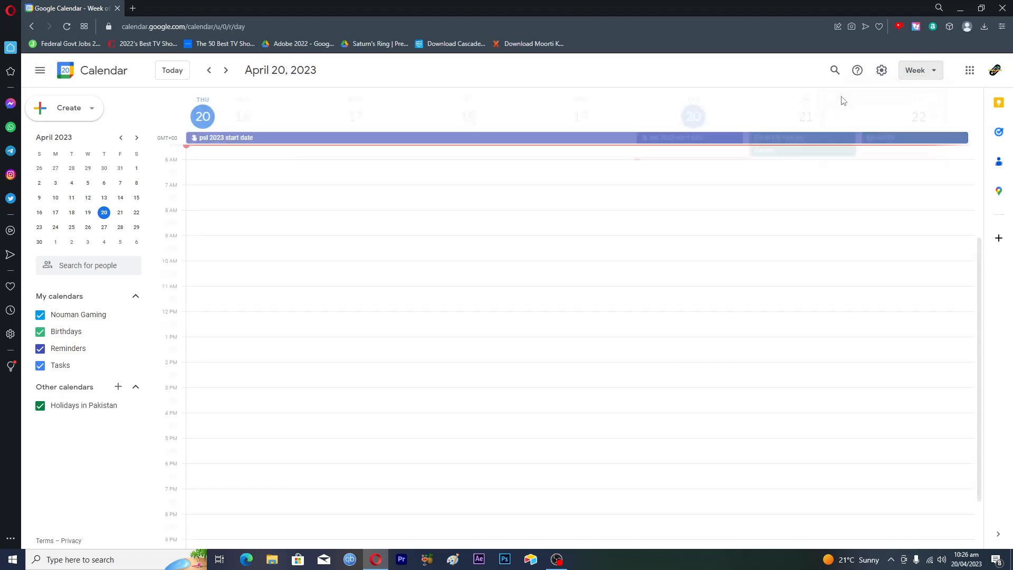
scroll(302, 299, down, 2)
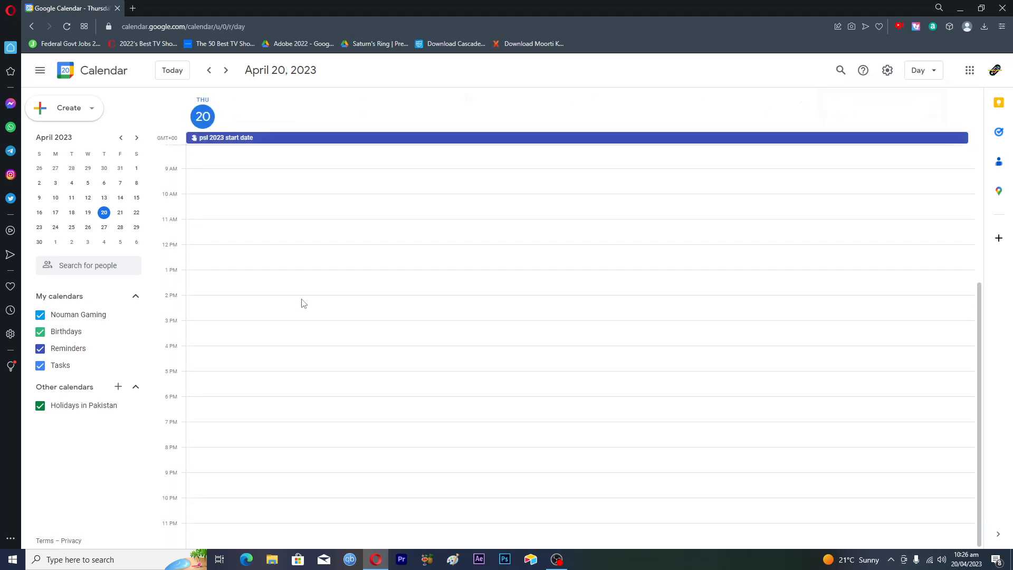
scroll(304, 302, up, 4)
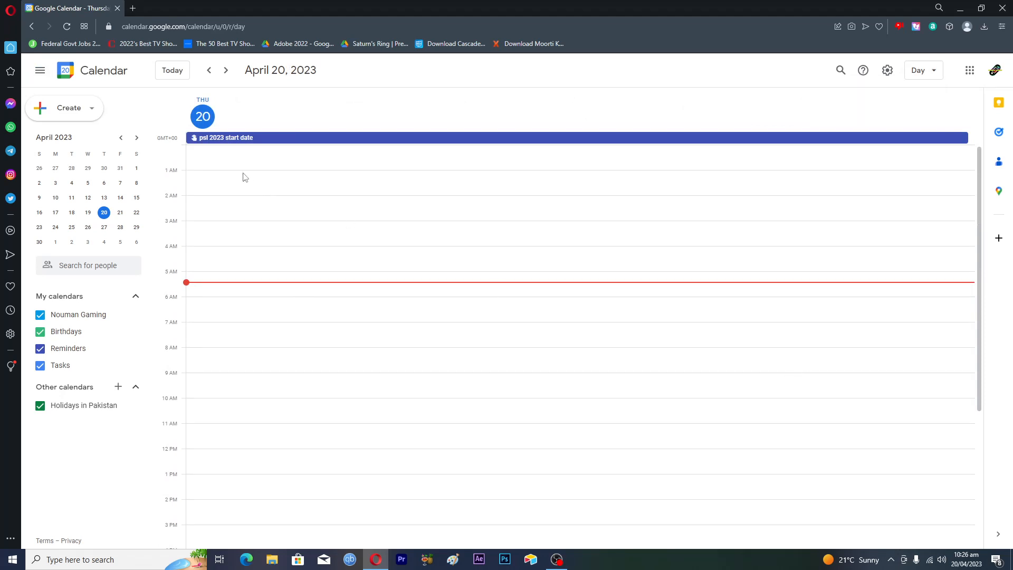
Step: Show the calendar in Month view and browse to the next month and back to April 2023
click(926, 77)
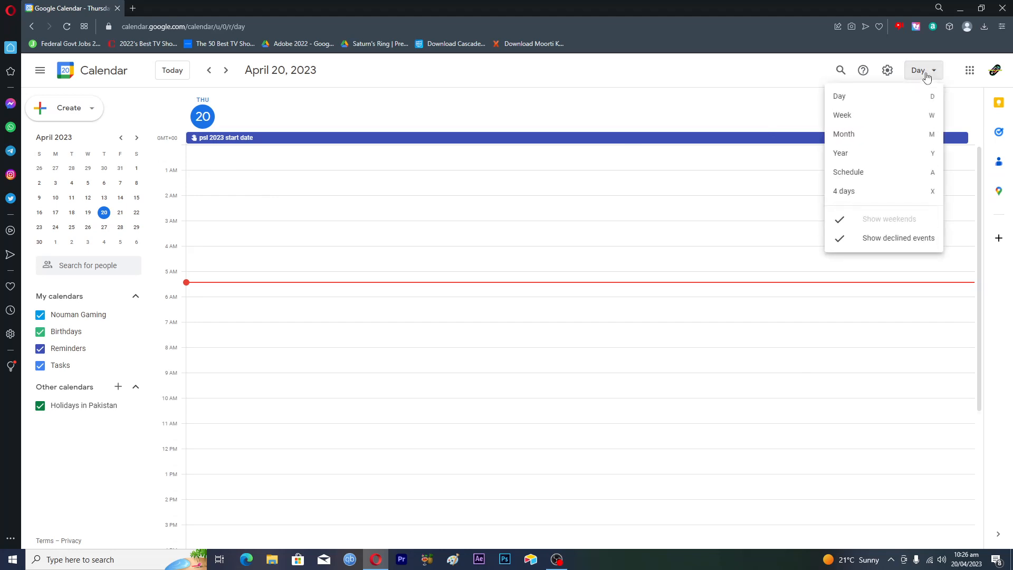
click(845, 135)
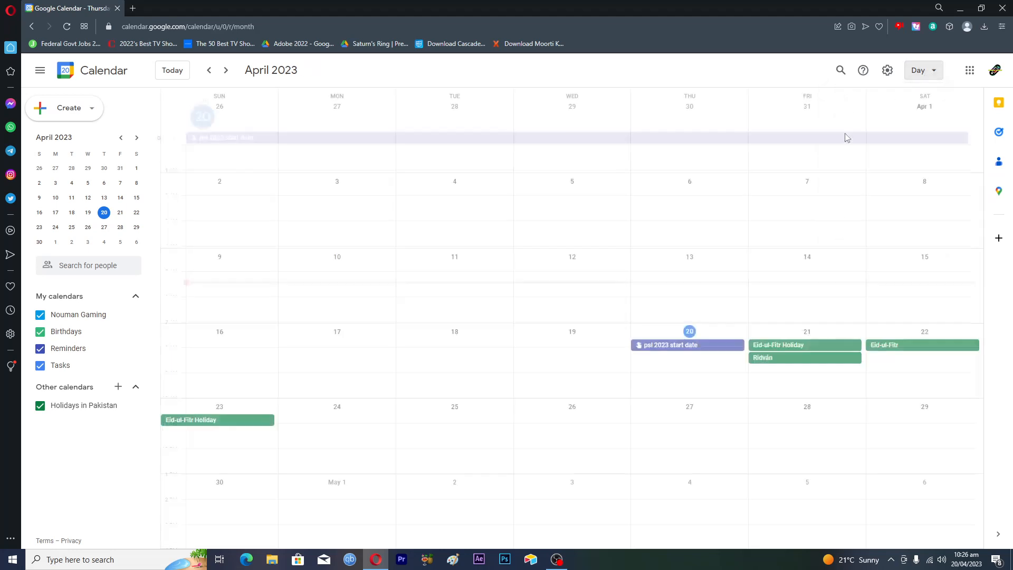
key(n)
key(p)
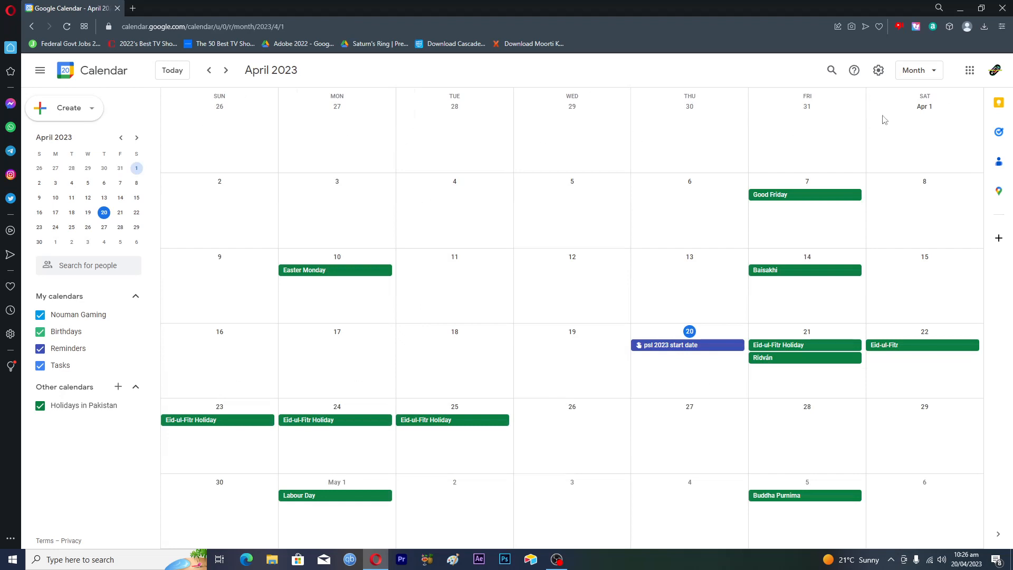
Step: Show the calendar in Year view for 2023 and change it to Week view
click(915, 71)
click(850, 155)
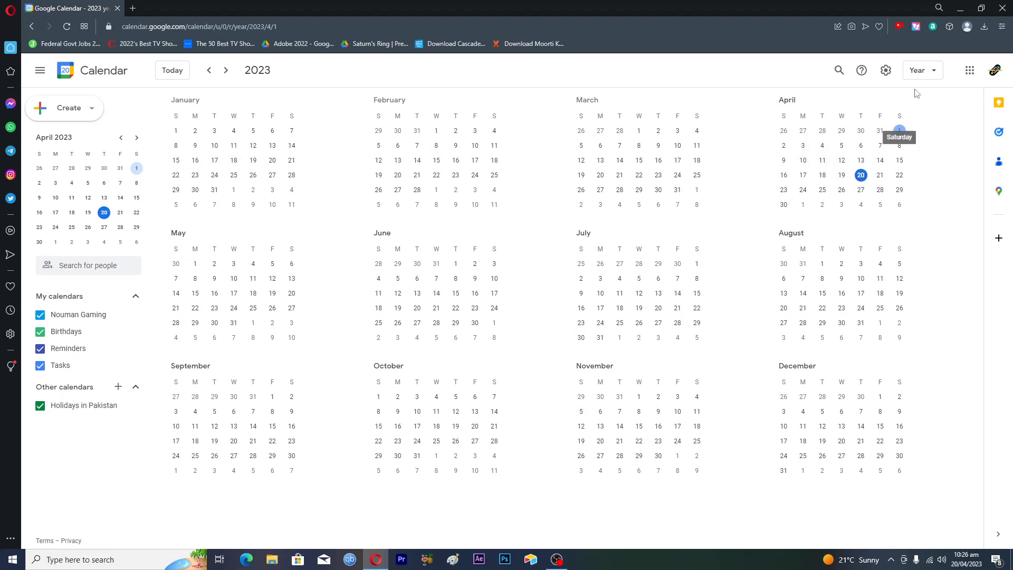
click(923, 70)
click(847, 118)
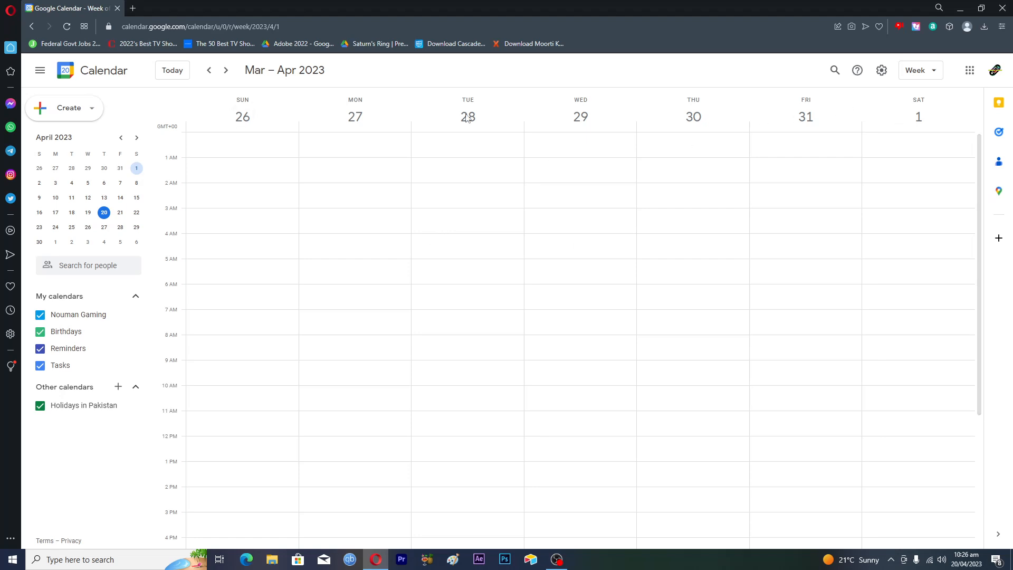
Step: Go to April 20, 2023 in Day view and show that date's week in Week view
click(925, 72)
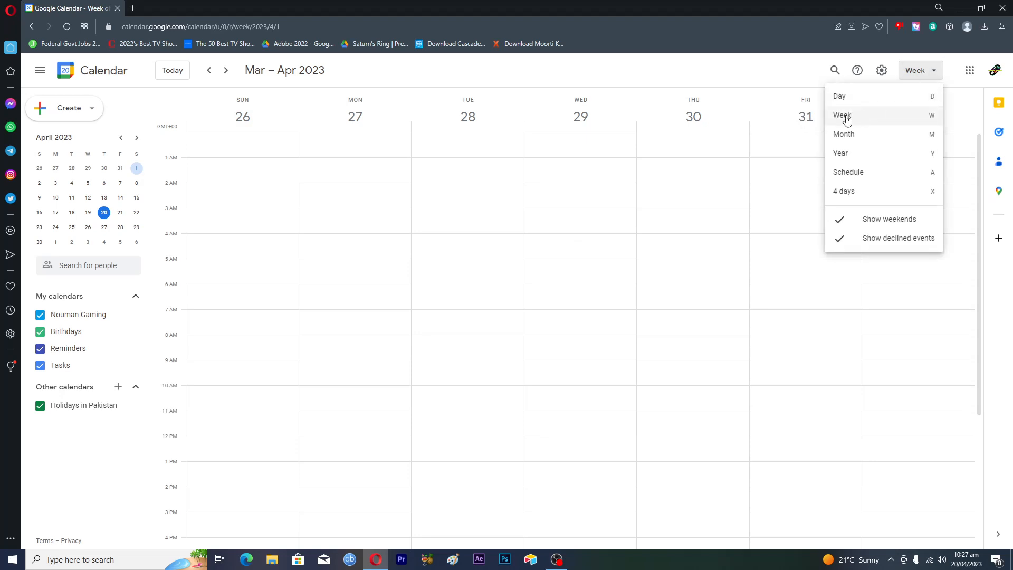
click(840, 96)
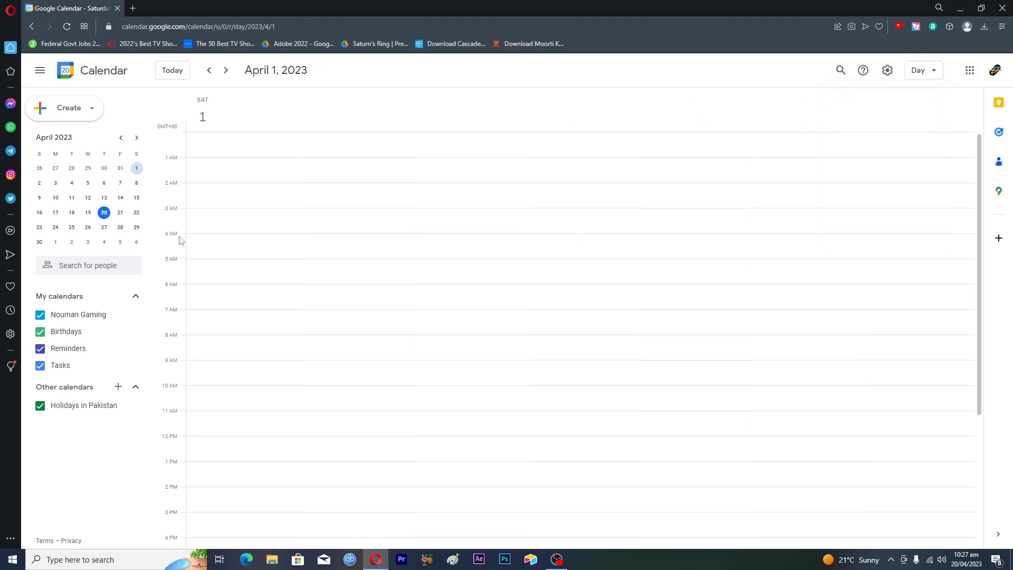
click(104, 212)
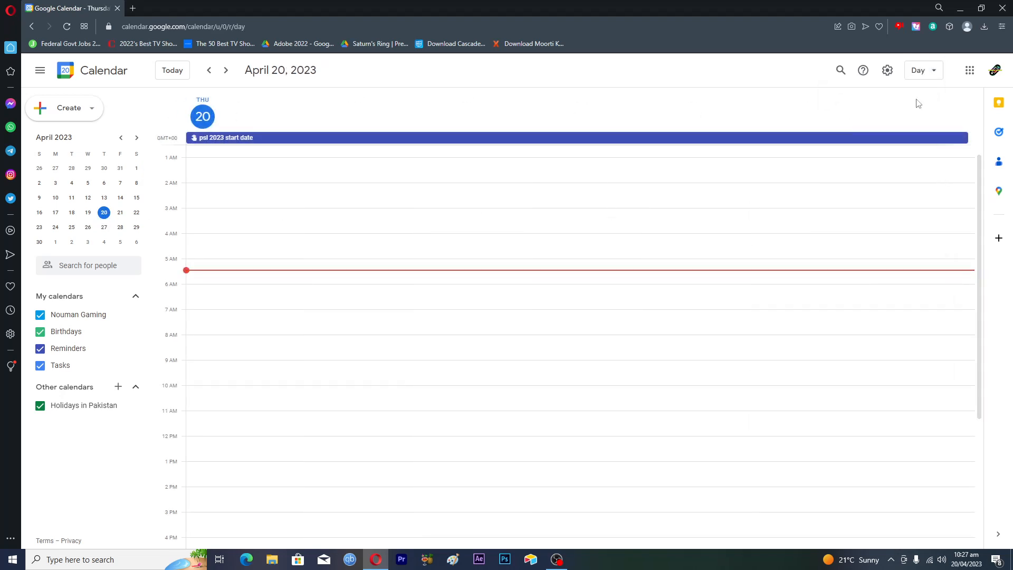
click(920, 73)
click(848, 113)
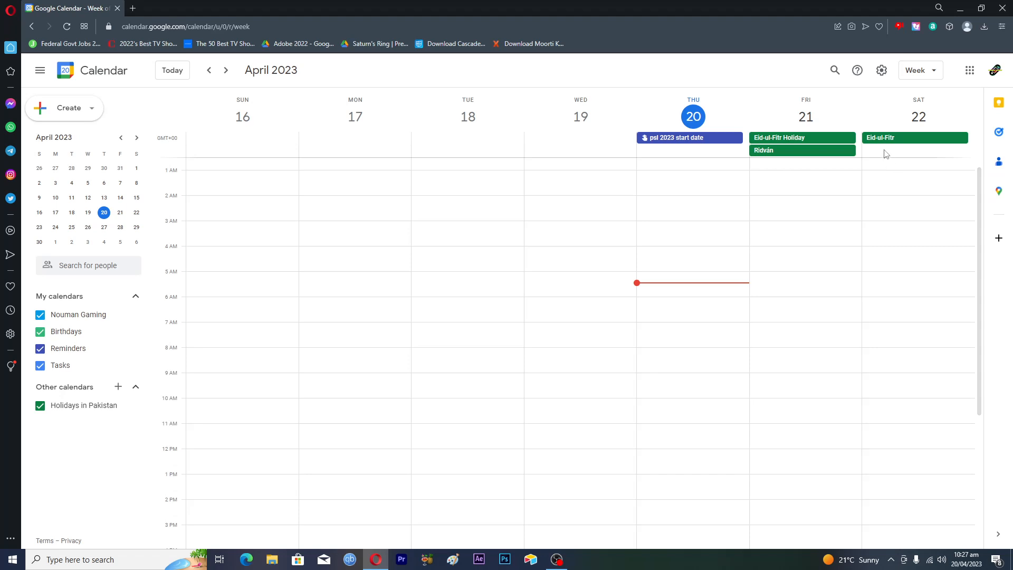
Step: Start a new all-day event on Saturday, April 22 titled "Eid Trip"
click(886, 153)
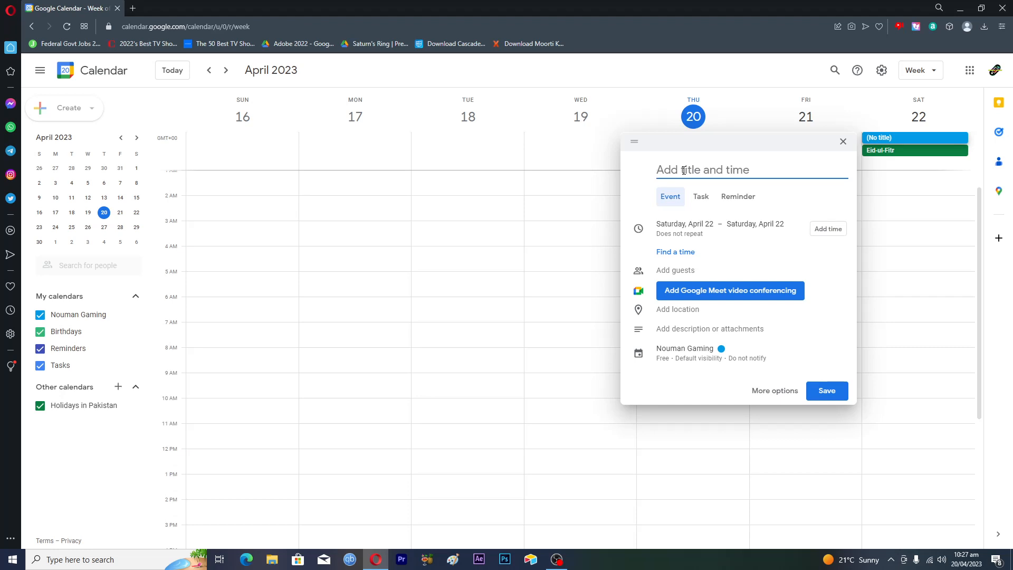
text(Eid Tr)
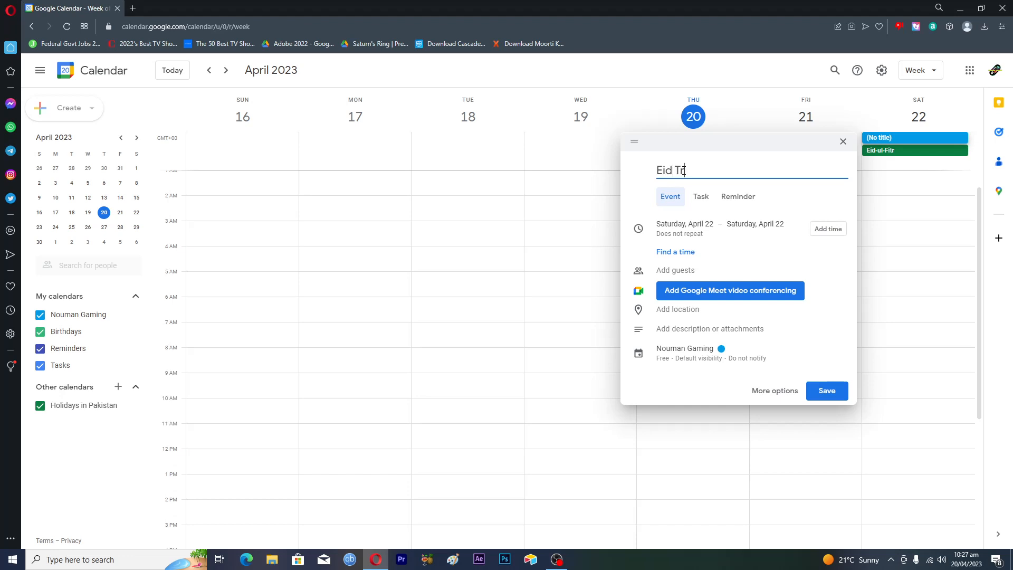
text(ip)
Step: Change the Eid Trip entry to a Reminder and toggle its all-day option off and on, leaving it enabled
click(737, 203)
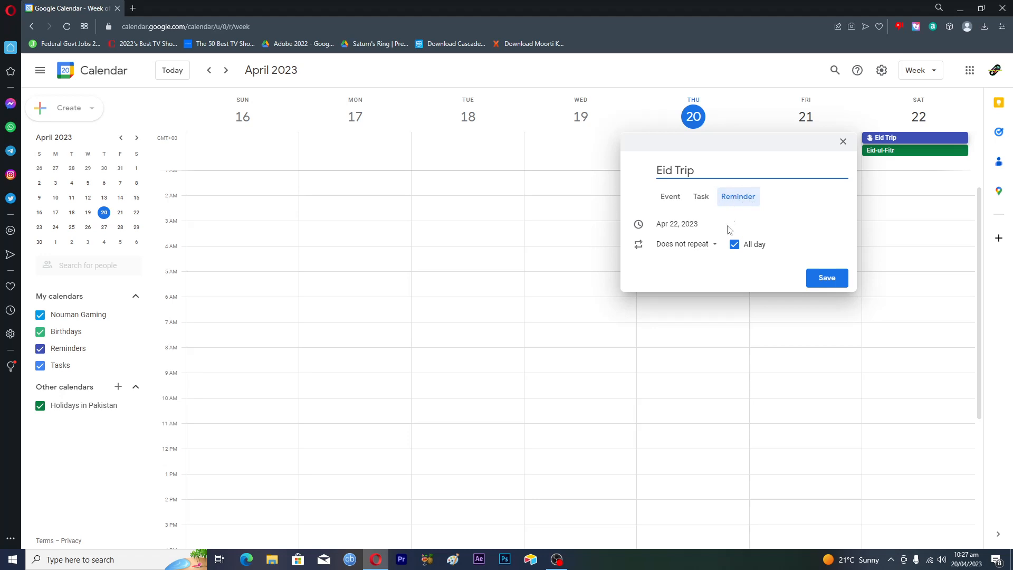
click(734, 245)
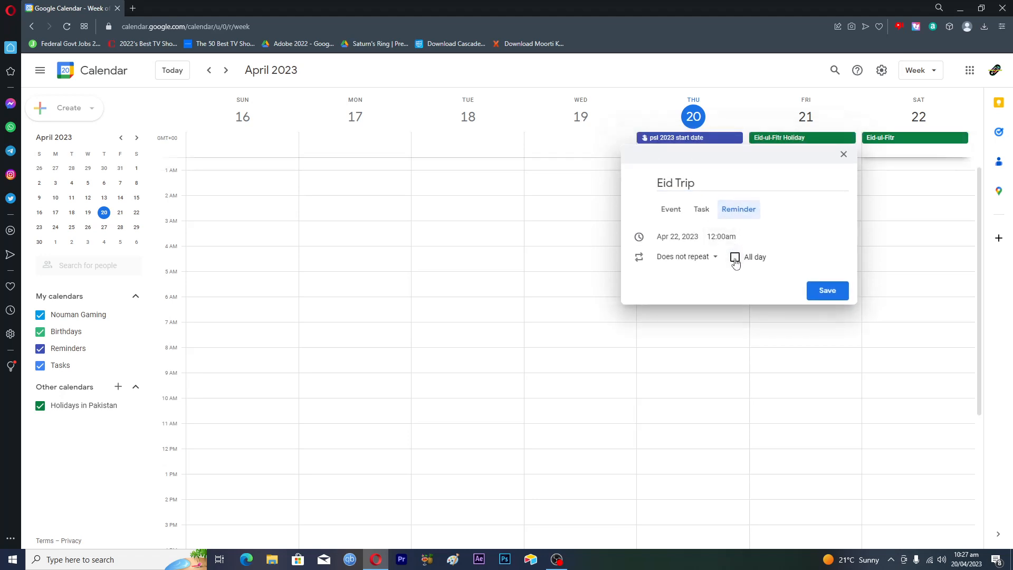
click(734, 256)
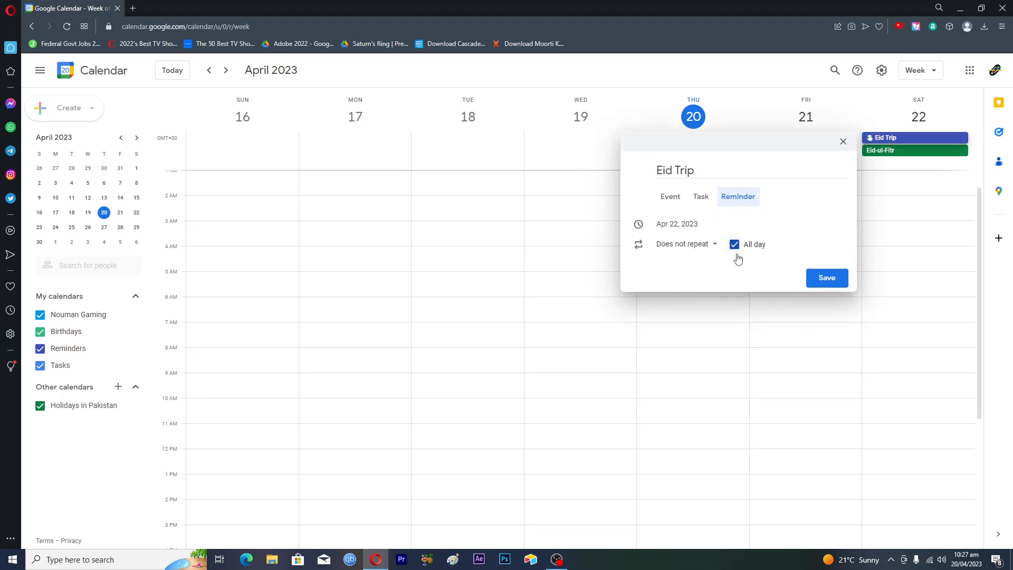
click(735, 245)
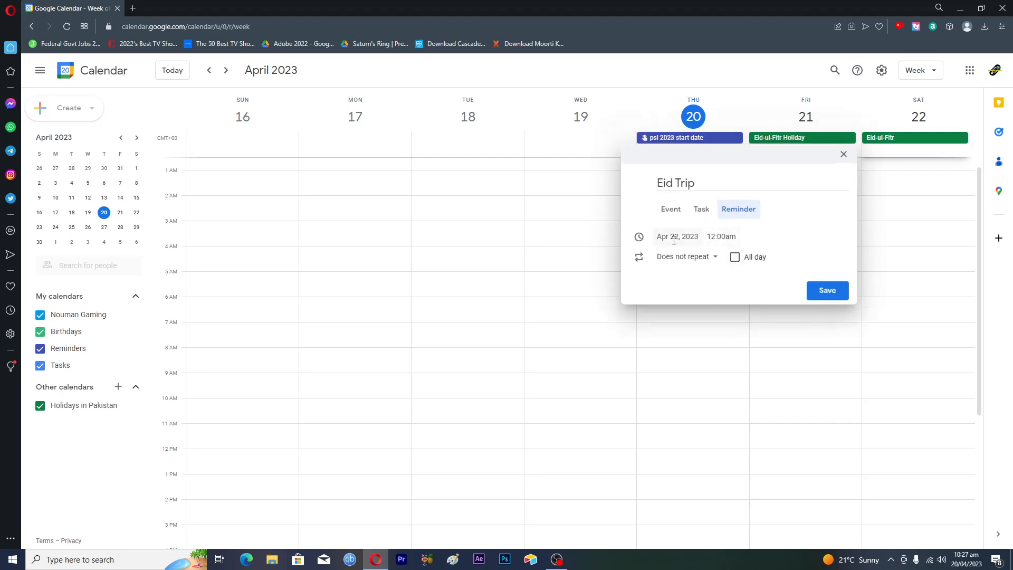
click(735, 257)
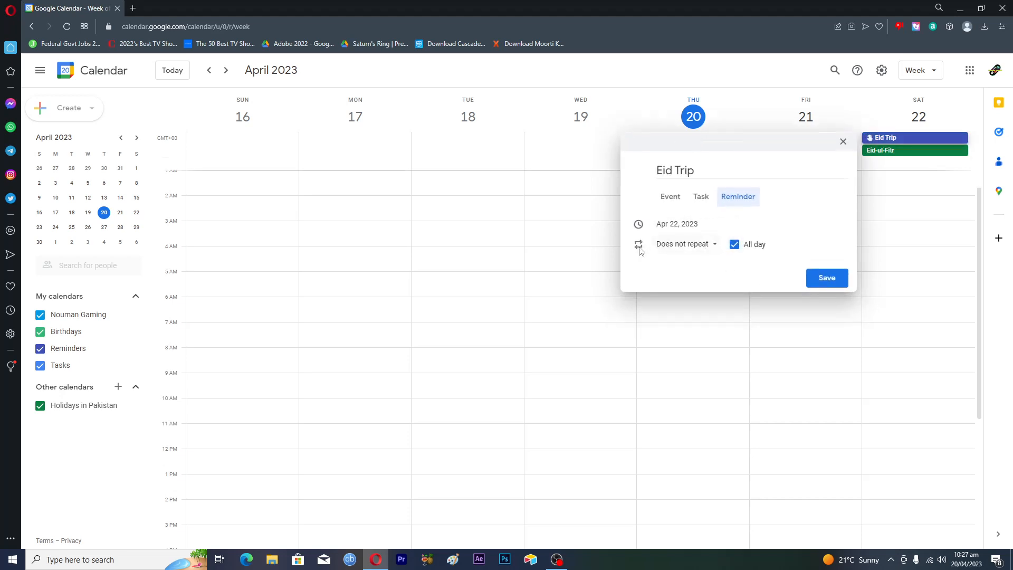
Step: View the reminder's repeat options and the Task type, and set the Eid Trip entry back to Event
click(710, 247)
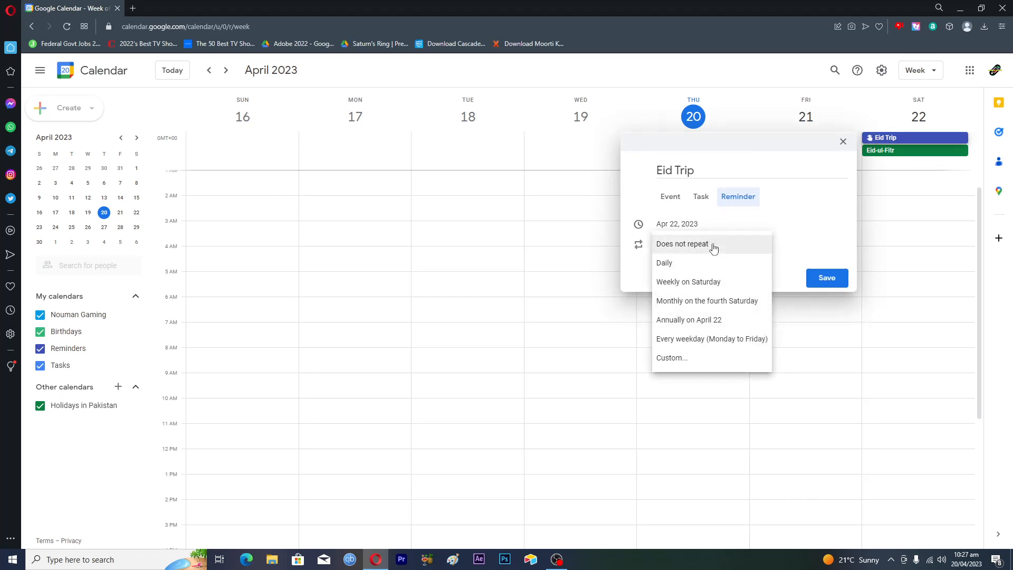
click(640, 267)
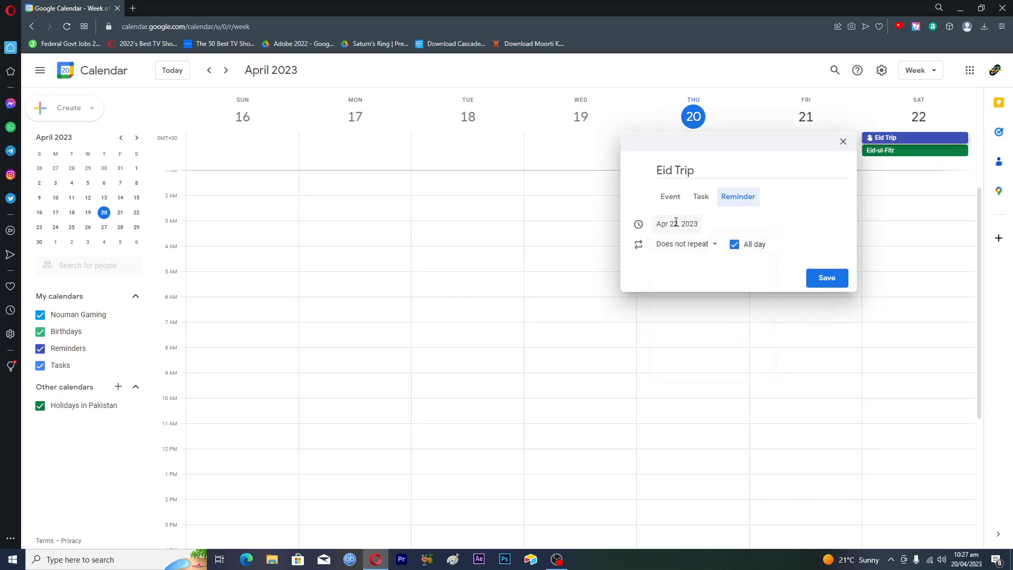
click(702, 199)
click(673, 200)
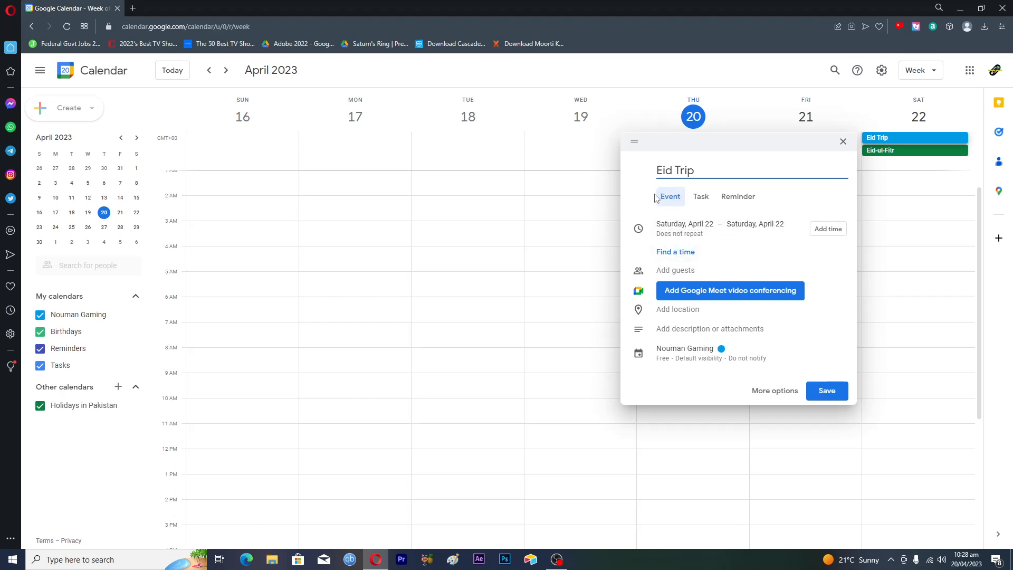
Step: Open the full editing options for the Eid Trip event and add the second suggested contact as a guest
click(672, 272)
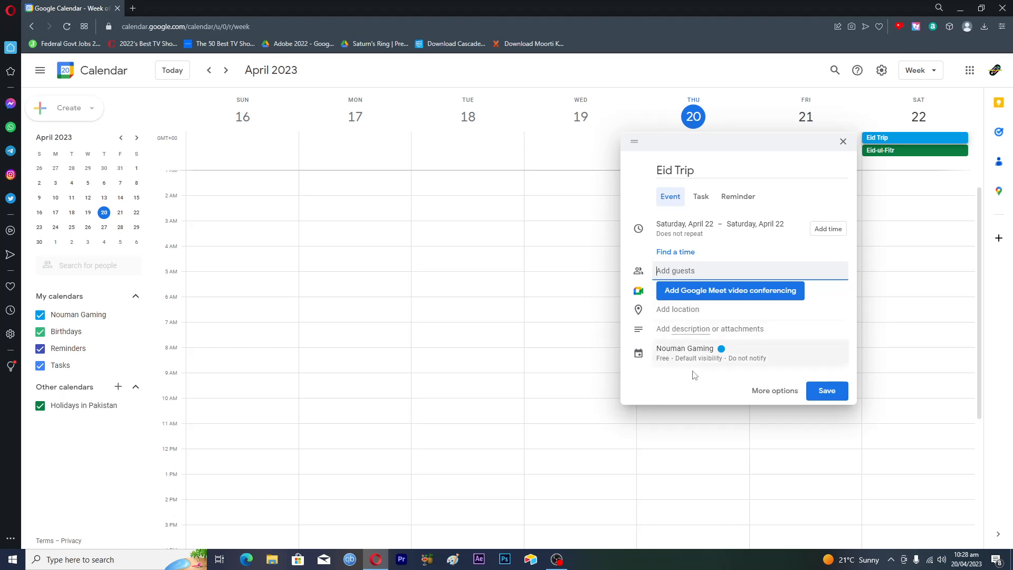
click(766, 391)
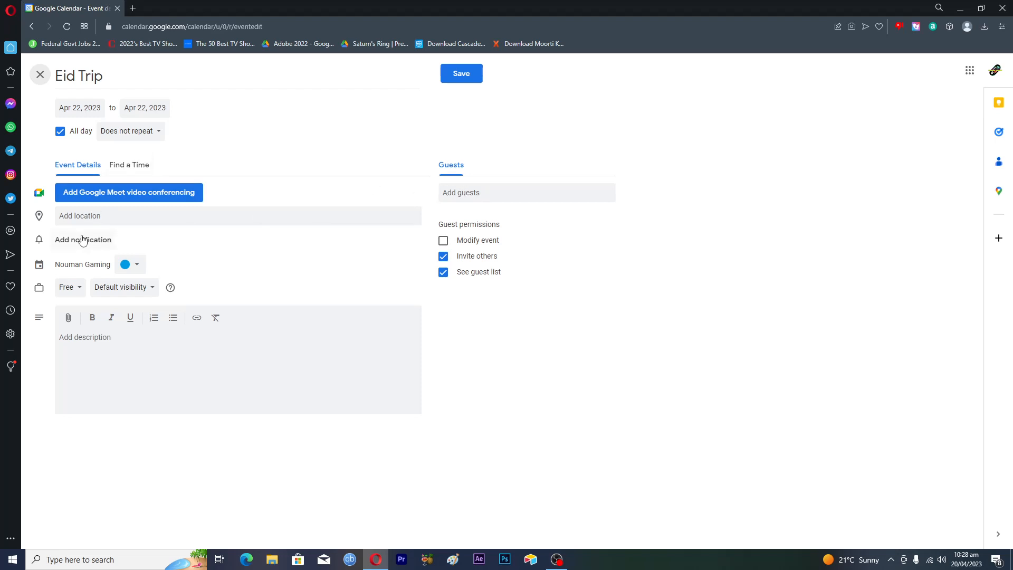
click(464, 194)
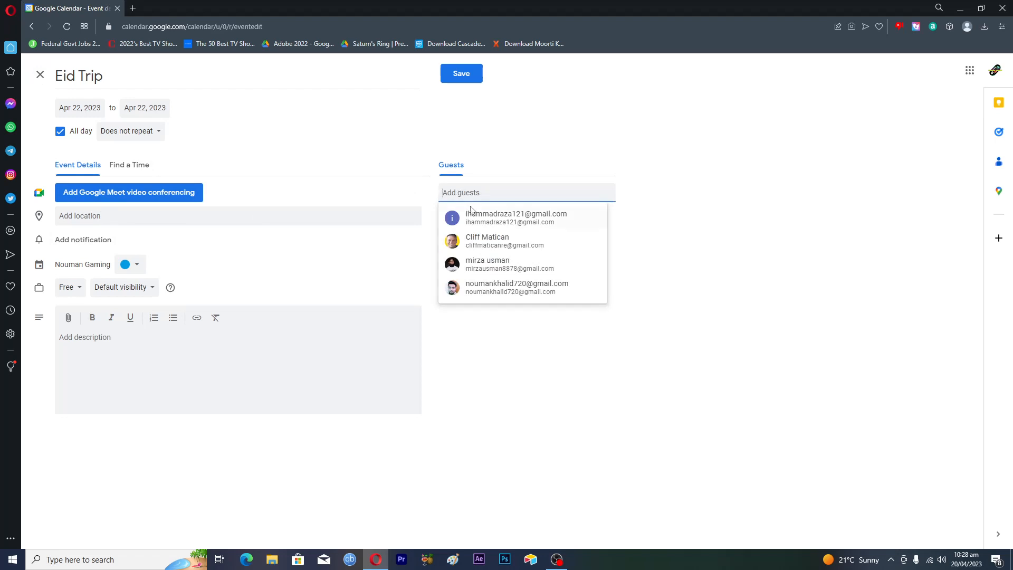
click(486, 243)
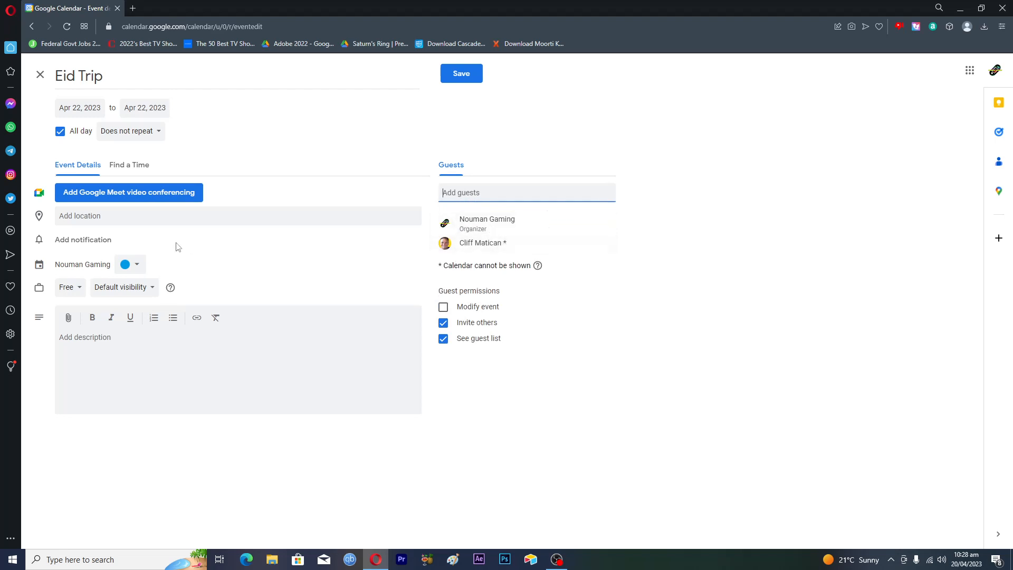
Step: Add an email notification for the Eid Trip event 1 day before at 9:00am
click(73, 243)
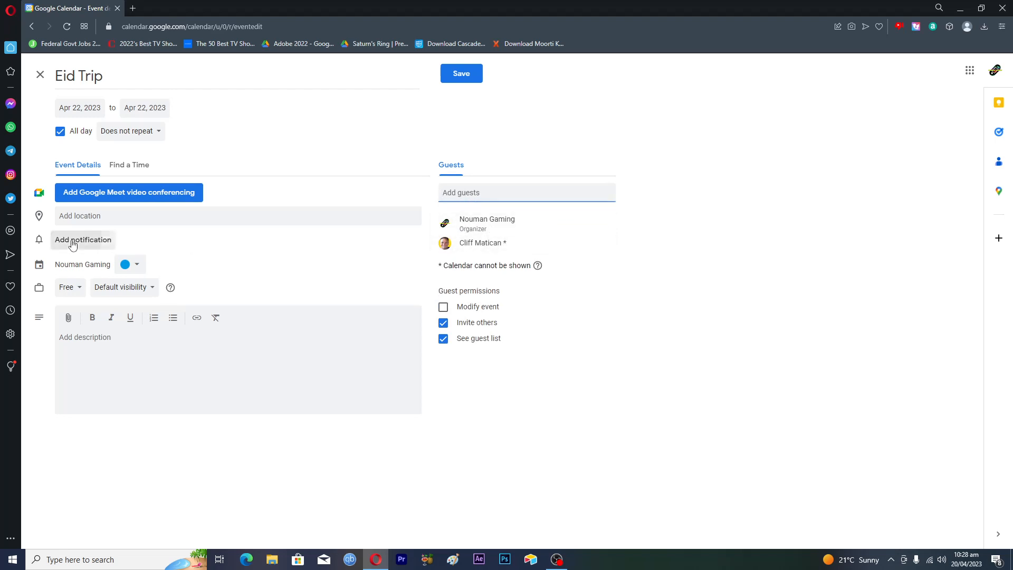
click(73, 244)
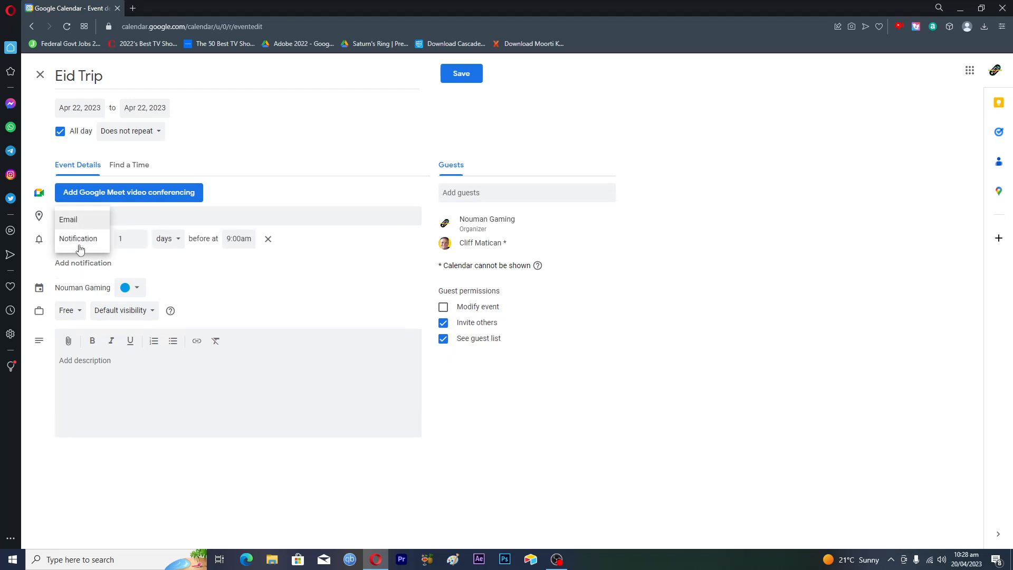
click(68, 221)
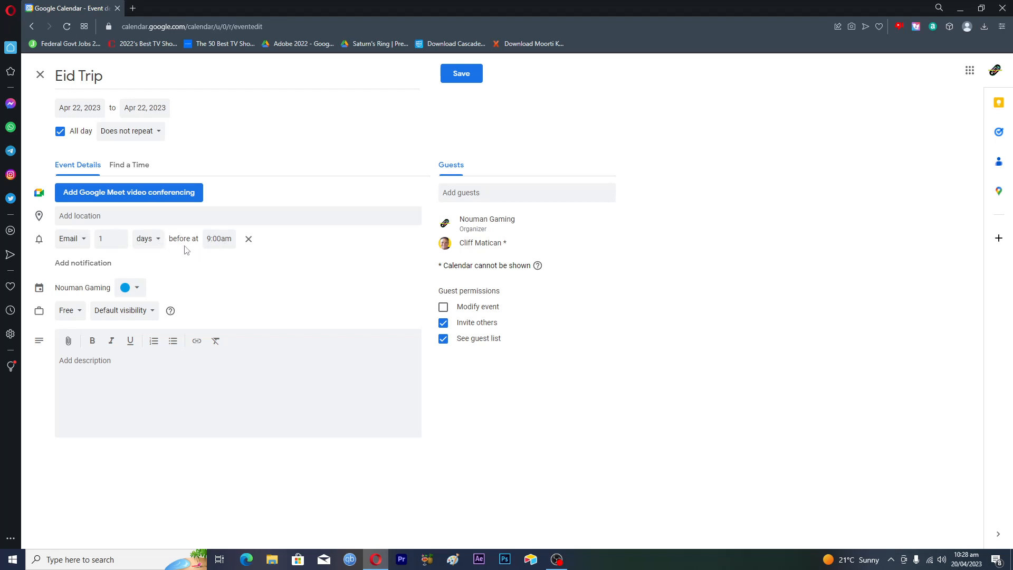
Step: Enter the event description "lets go on trip" and make the text bold
click(95, 364)
text(lets go on trip)
drag(59, 361, 127, 361)
click(92, 341)
click(120, 362)
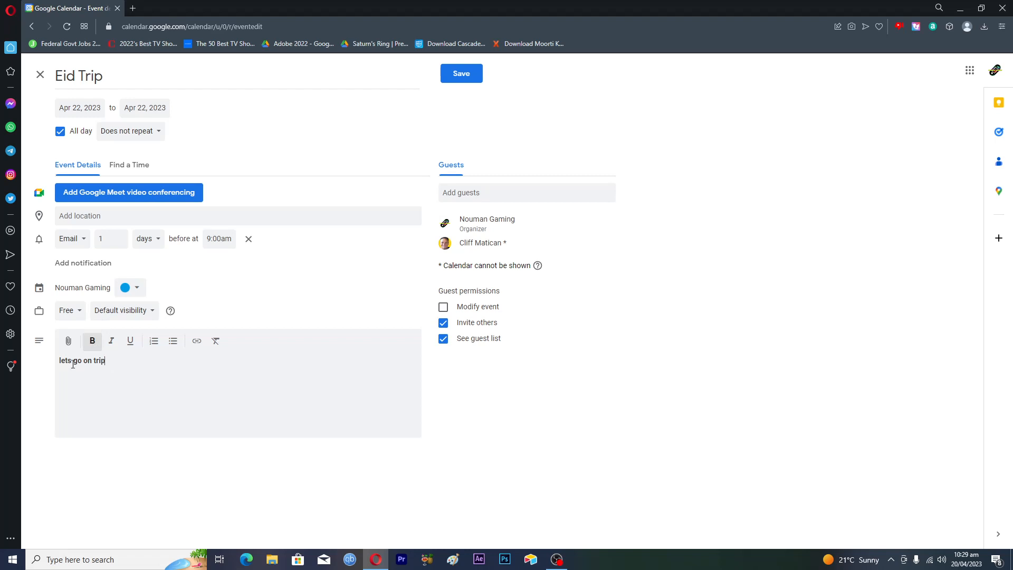
drag(58, 359, 135, 359)
click(140, 371)
Step: Keep the event's availability as Free, compare the Public and Private visibility options, and set the visibility to Private
click(78, 315)
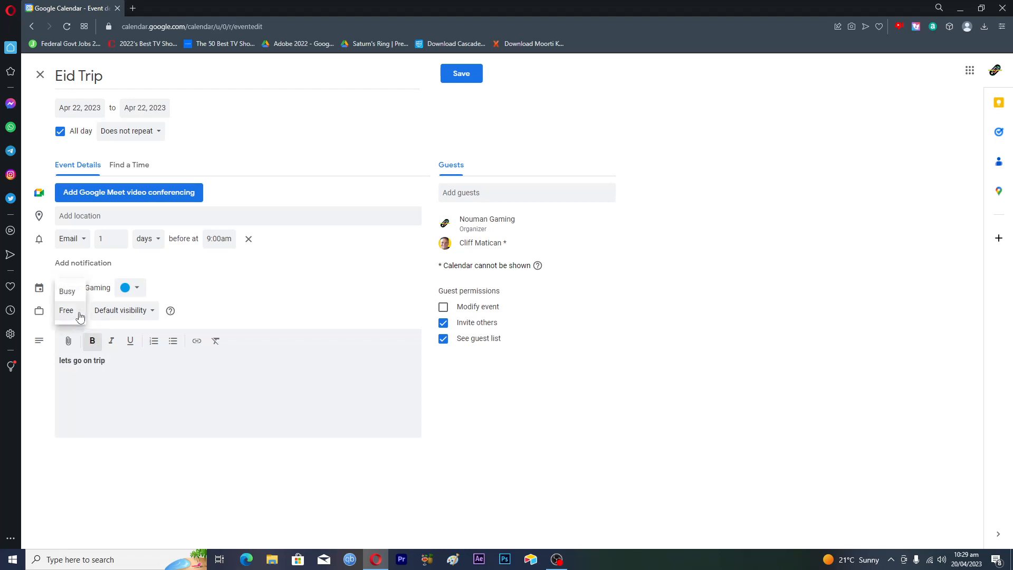
click(79, 315)
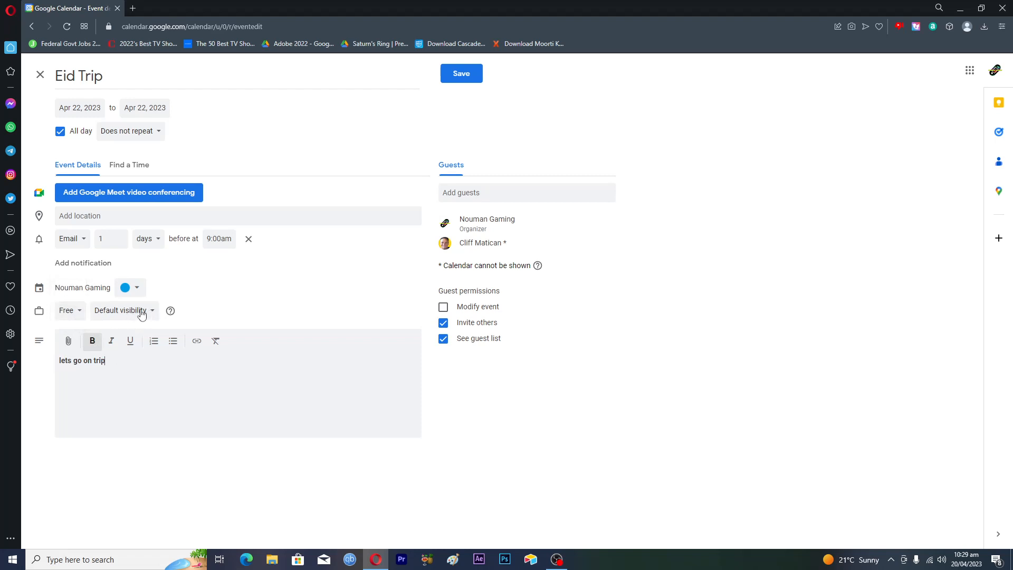
click(140, 312)
click(106, 329)
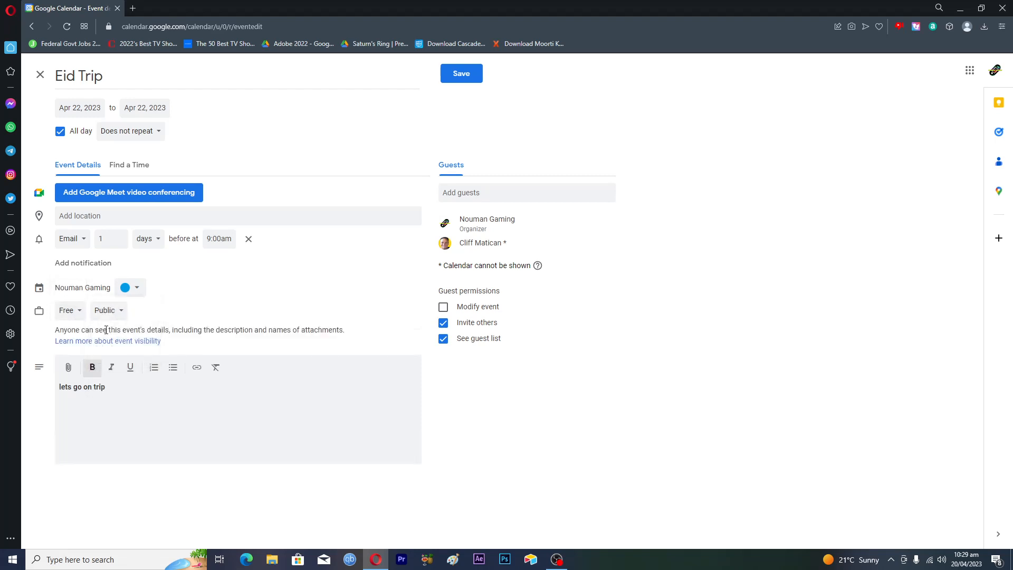
click(109, 313)
click(107, 330)
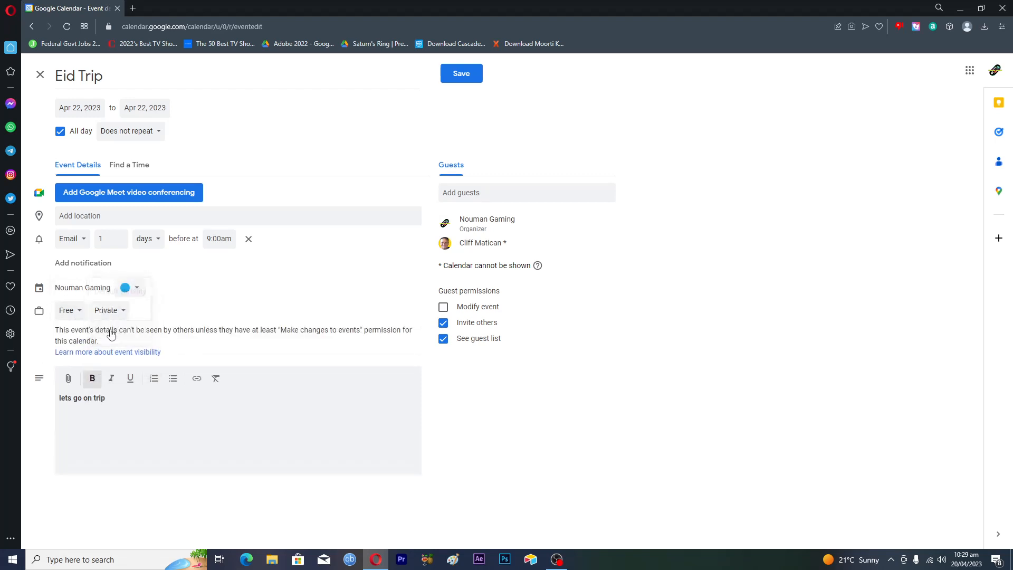
click(113, 313)
click(106, 290)
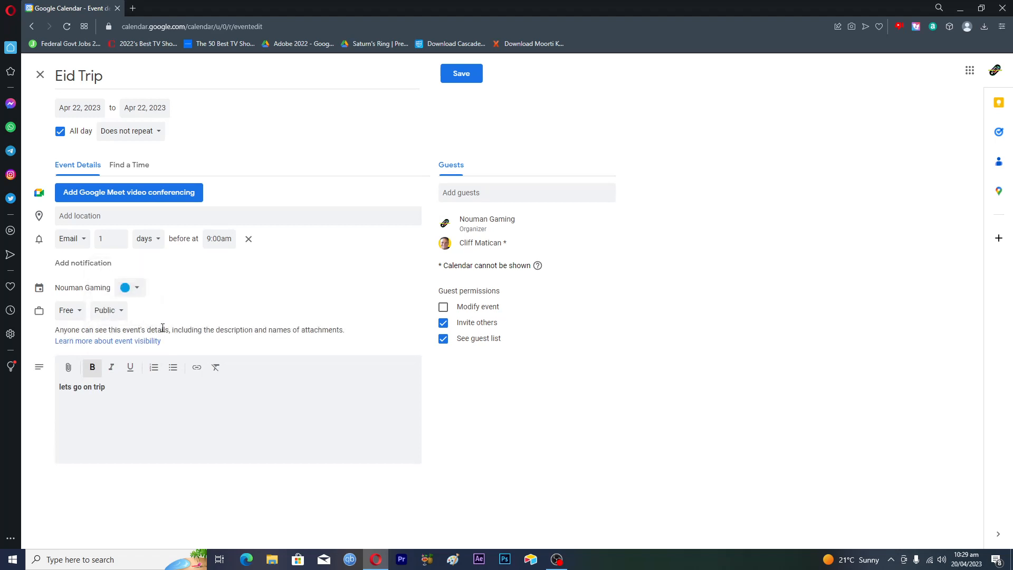
click(111, 311)
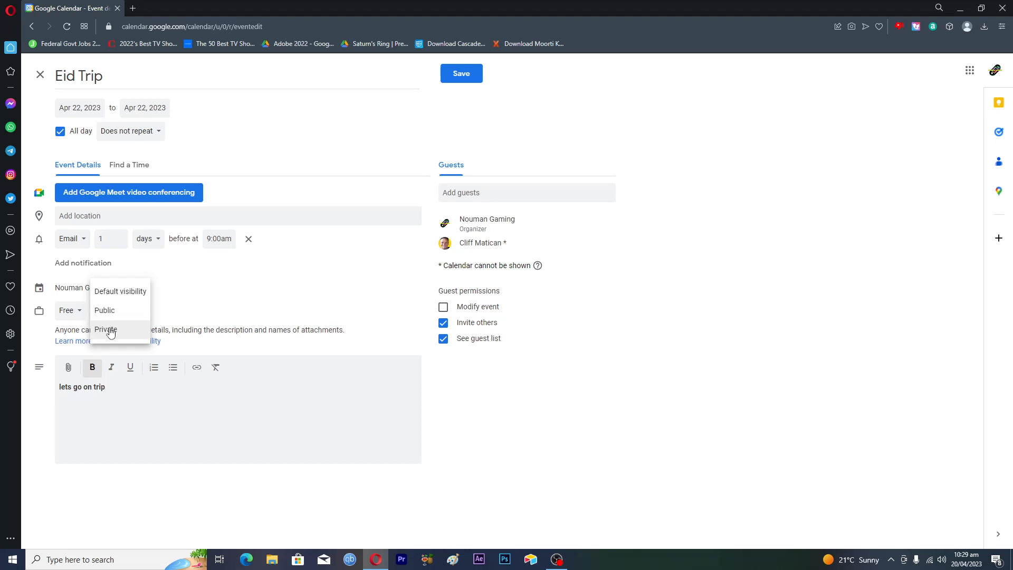
click(111, 331)
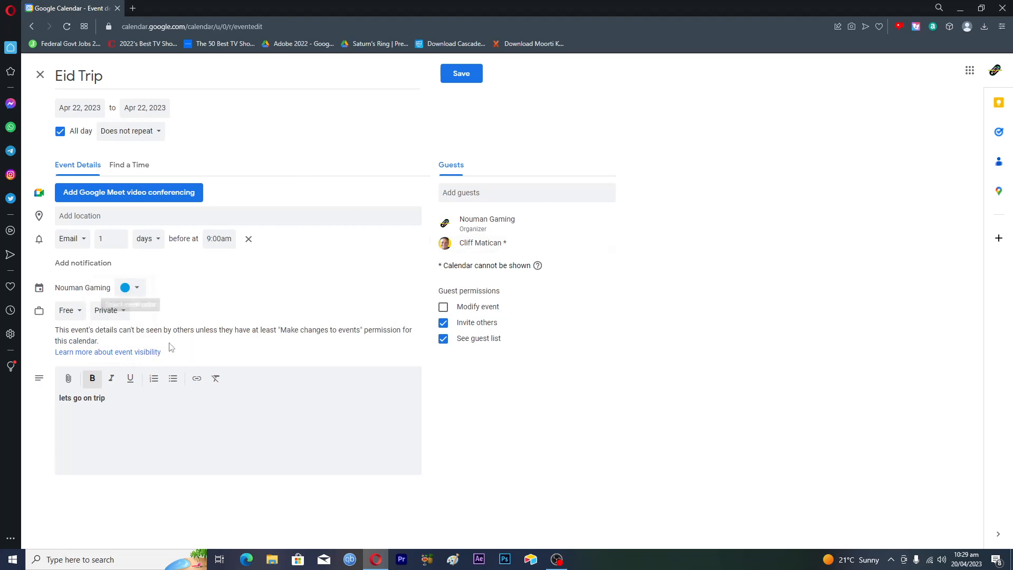
Step: Save the Eid Trip event without sending invitation emails to the guests
click(462, 75)
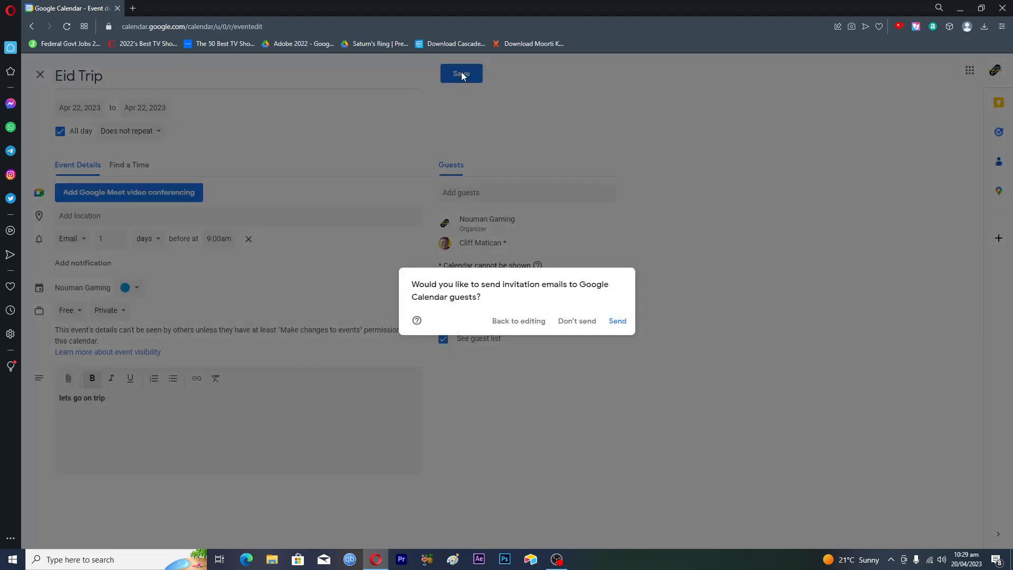
click(577, 322)
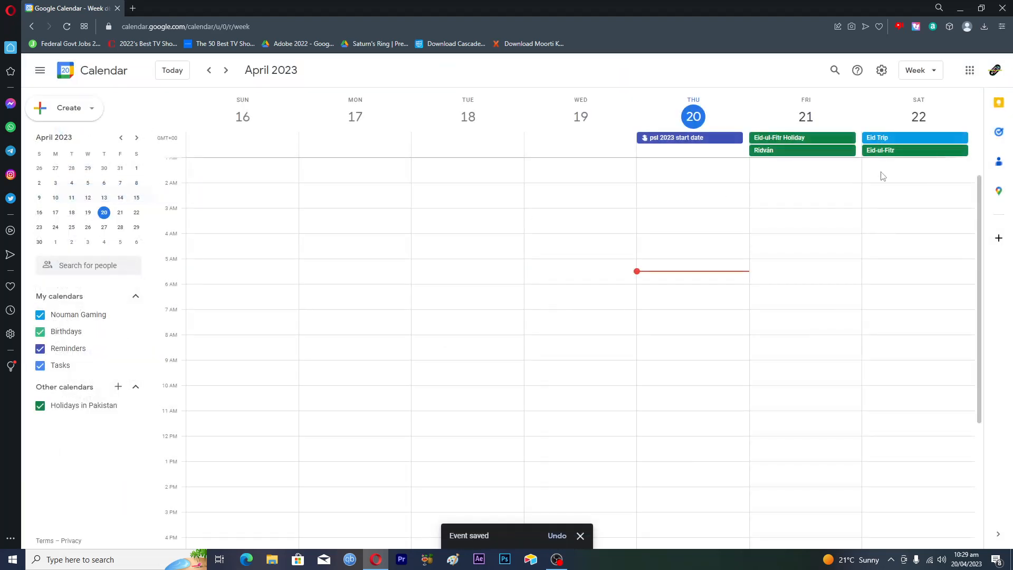
Step: Review the saved Eid Trip event's guests, description, notification and visibility details on April 22, and close them
click(882, 140)
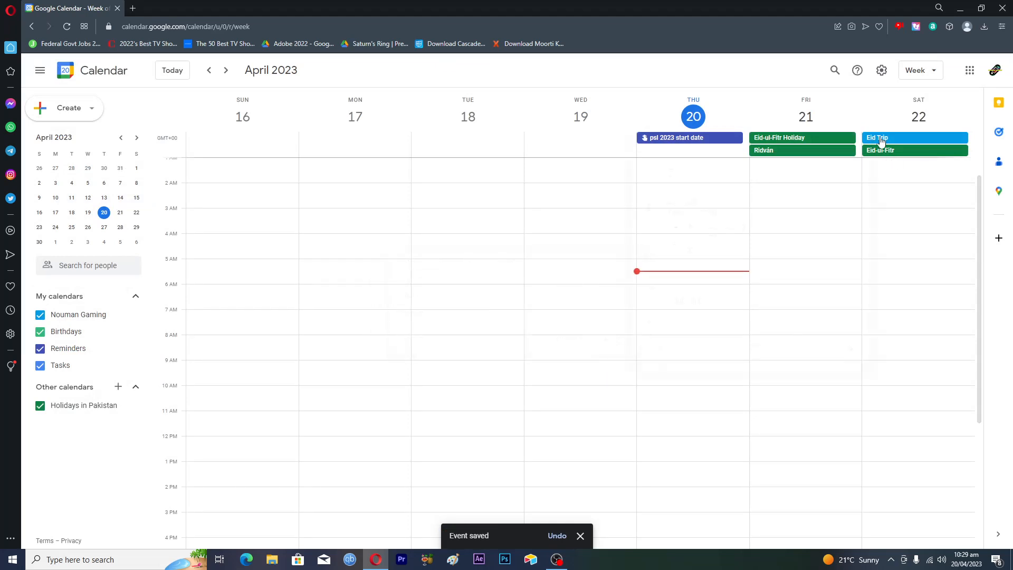
click(881, 141)
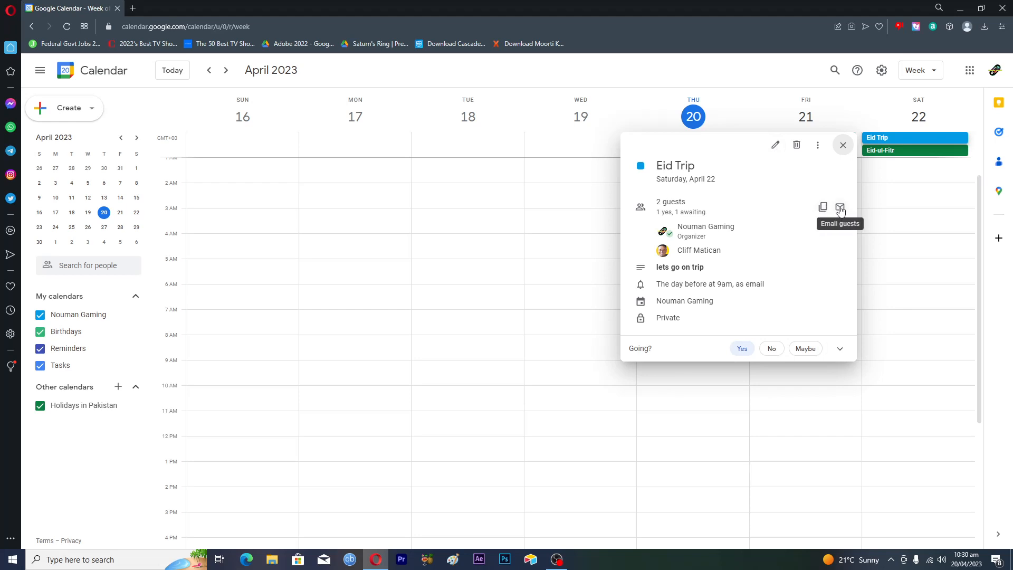
click(481, 215)
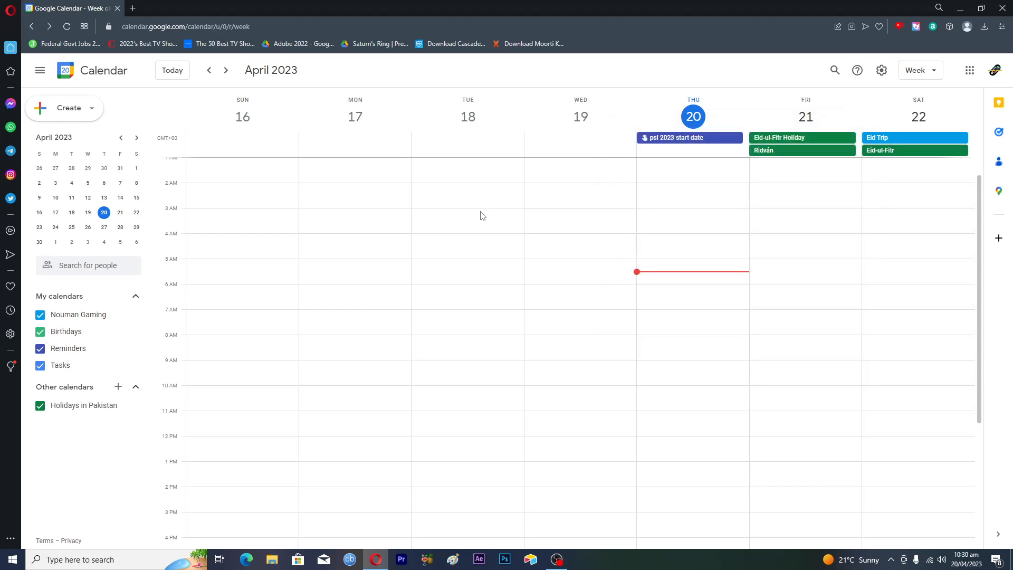
click(480, 215)
click(565, 263)
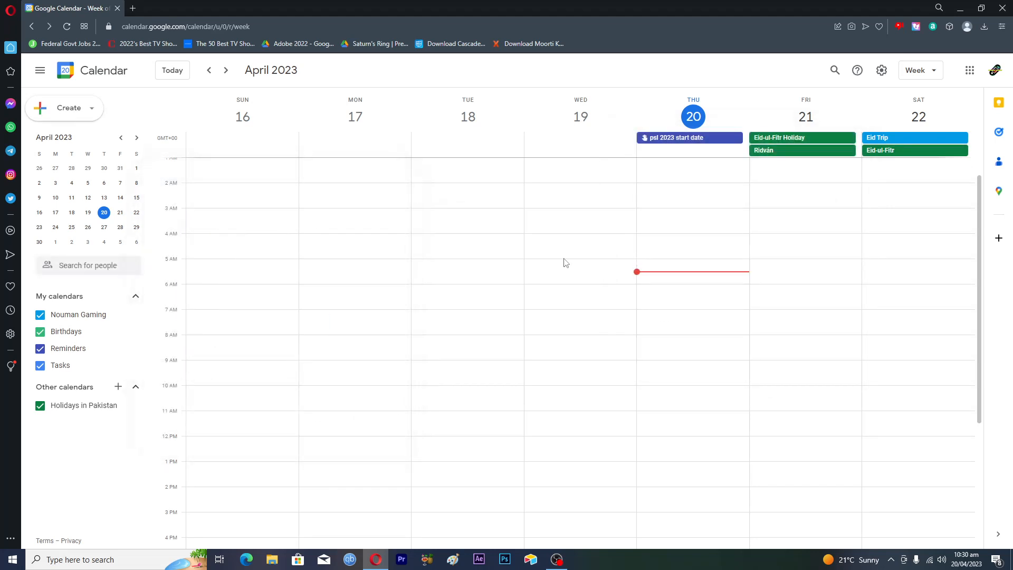